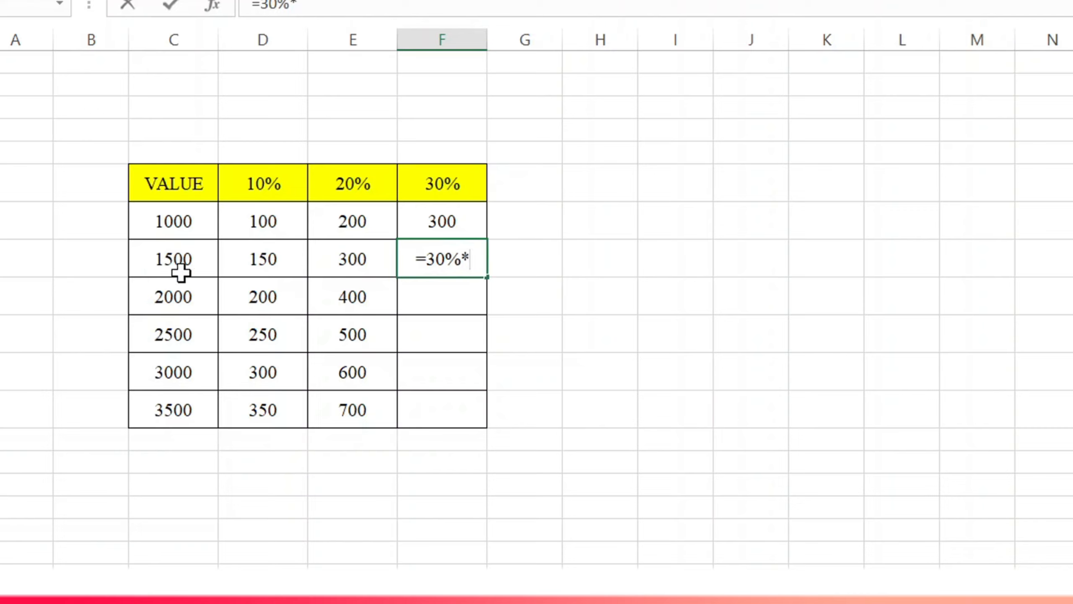
# Complete the 30% formula for the 1500 row with its VALUE cell, and fill the 30% column's first formula down through the 3500 row.
pyautogui.click(180, 271)
pyautogui.press('Return')
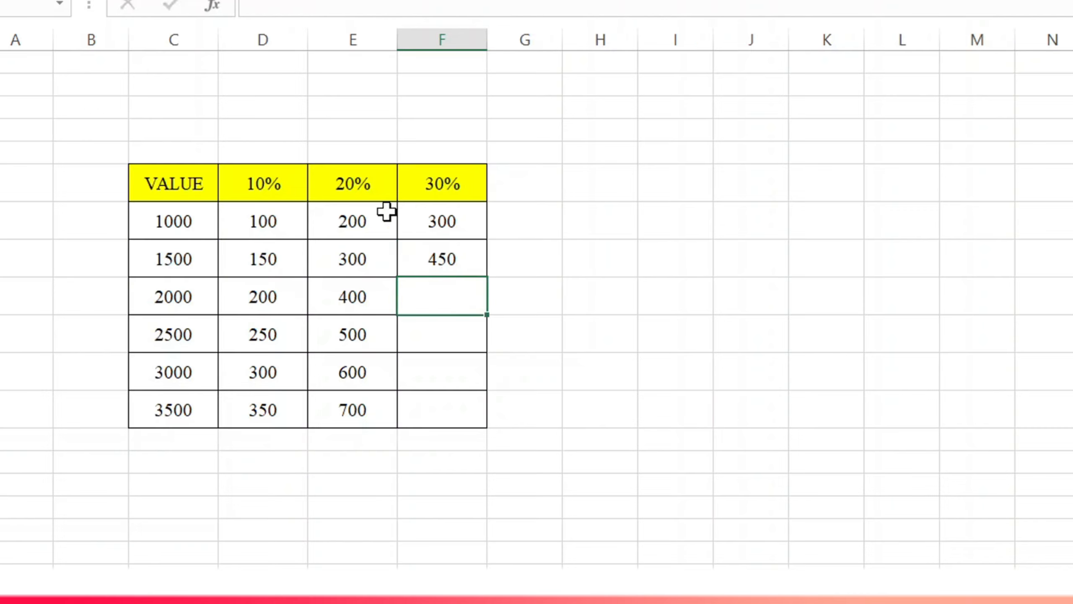
pyautogui.click(453, 218)
pyautogui.moveTo(452, 218); pyautogui.dragTo(480, 420)
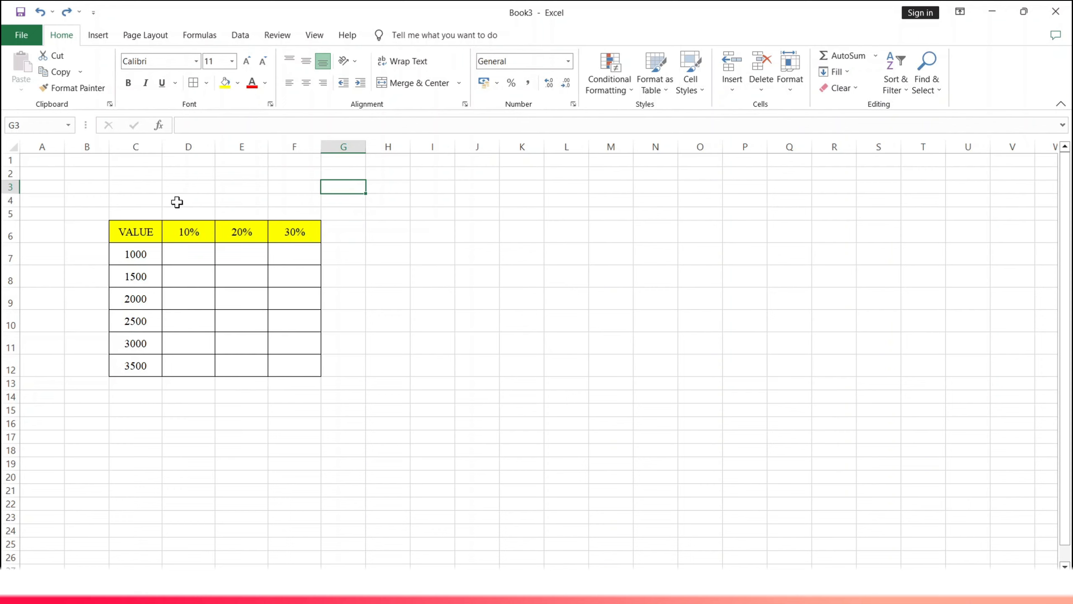
# Enter the formula =10%*C7 in cell D7 to calculate 10% of the value 1000.
pyautogui.doubleClick(180, 260)
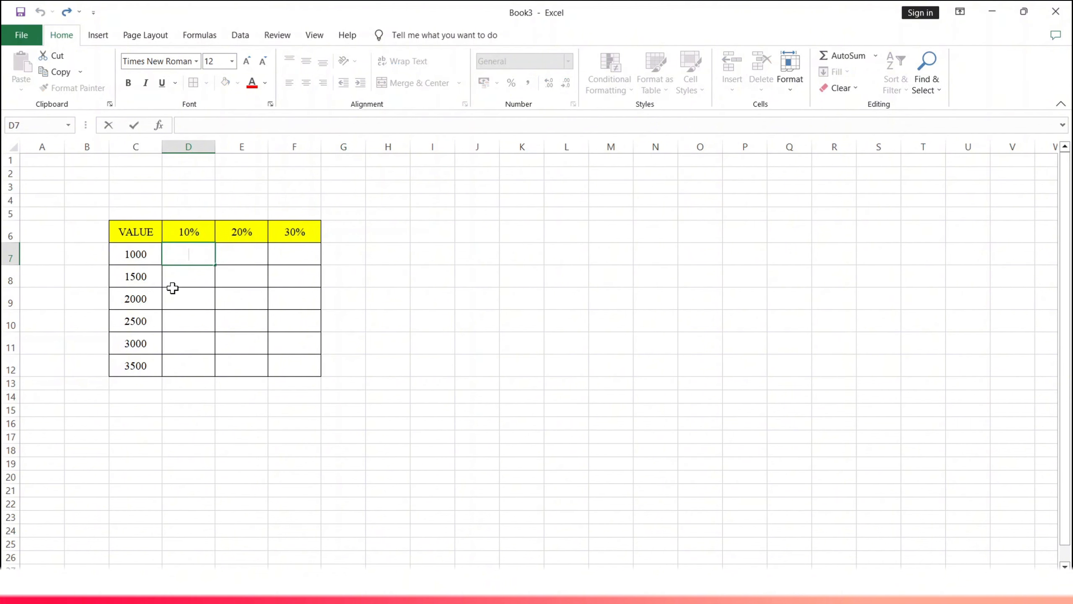
pyautogui.write('=')
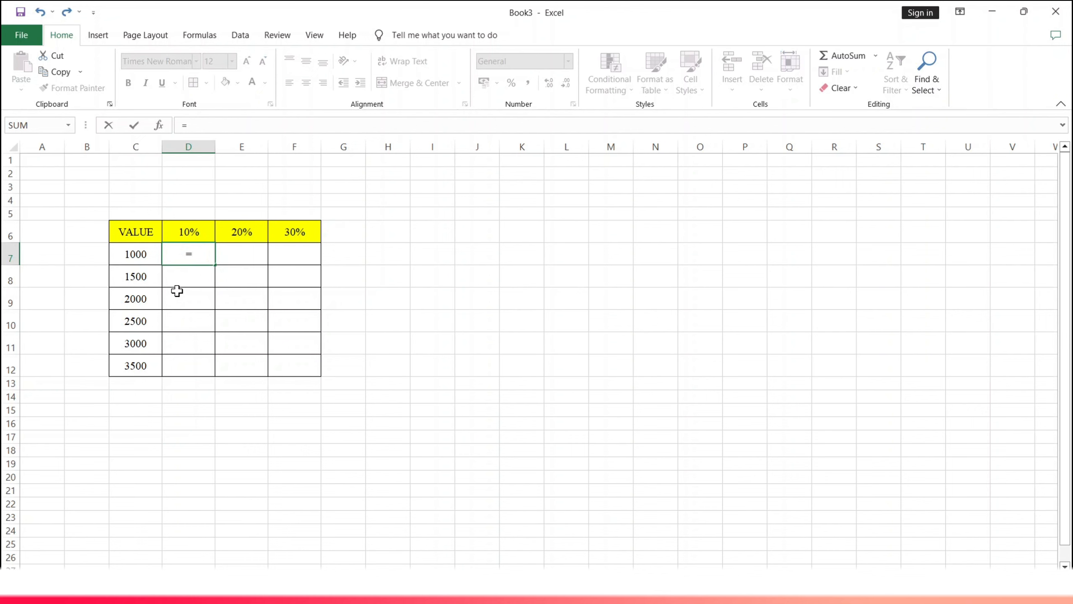
pyautogui.write('10%*')
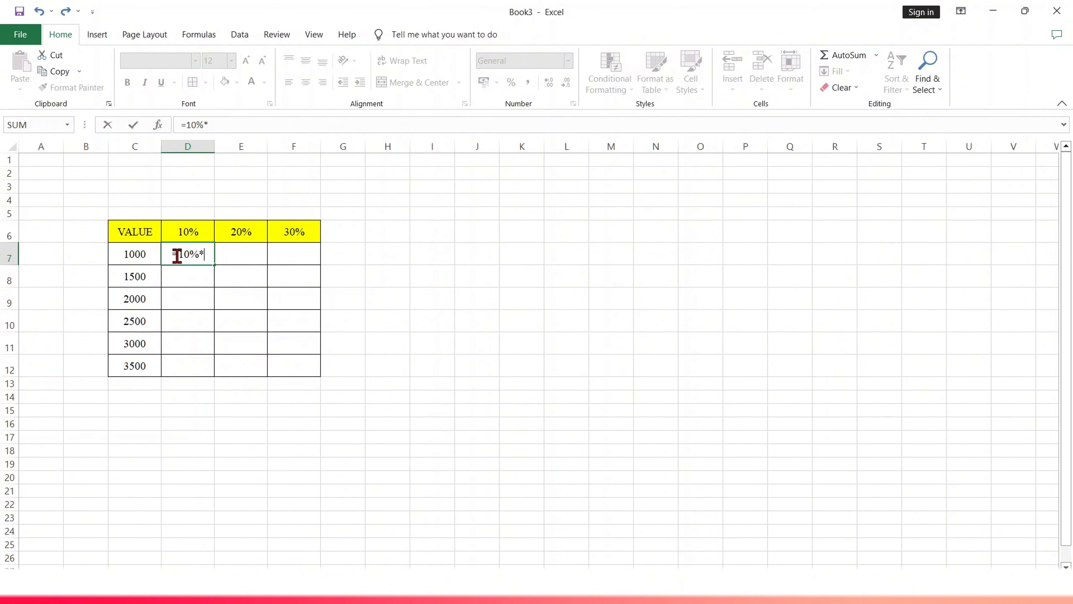
pyautogui.click(137, 251)
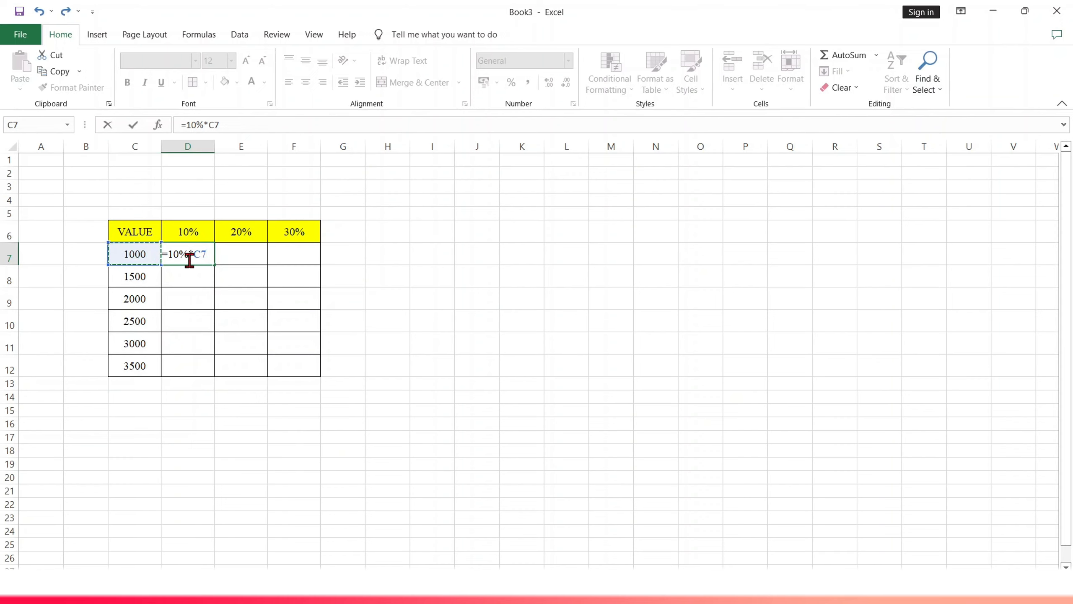
pyautogui.press('Return')
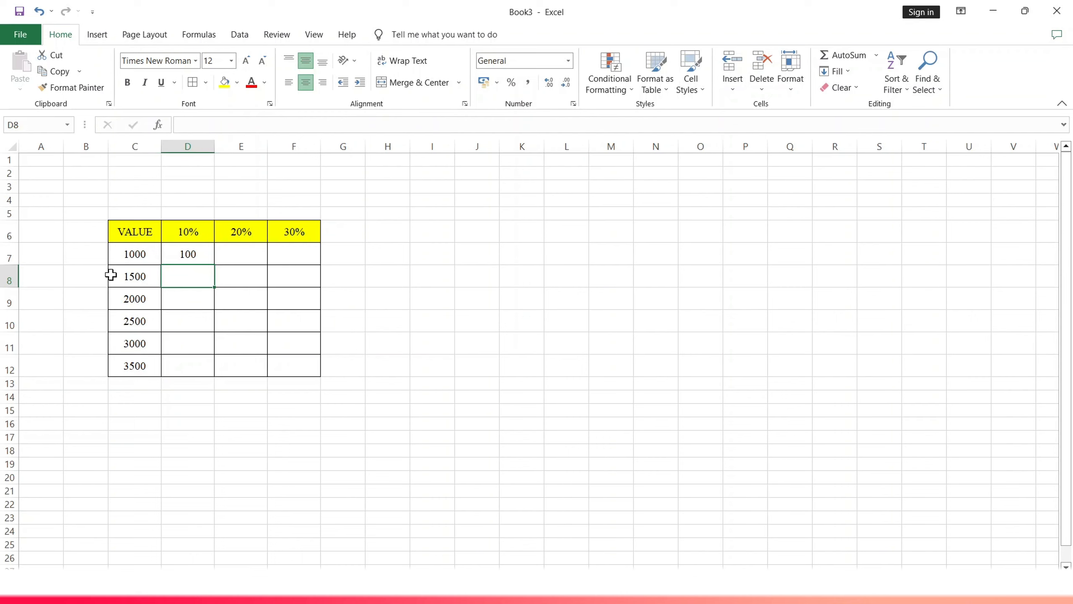
# Enter =10%*C8 in cell D8, and fill the 10% formula from D7 down through D12.
pyautogui.doubleClick(189, 278)
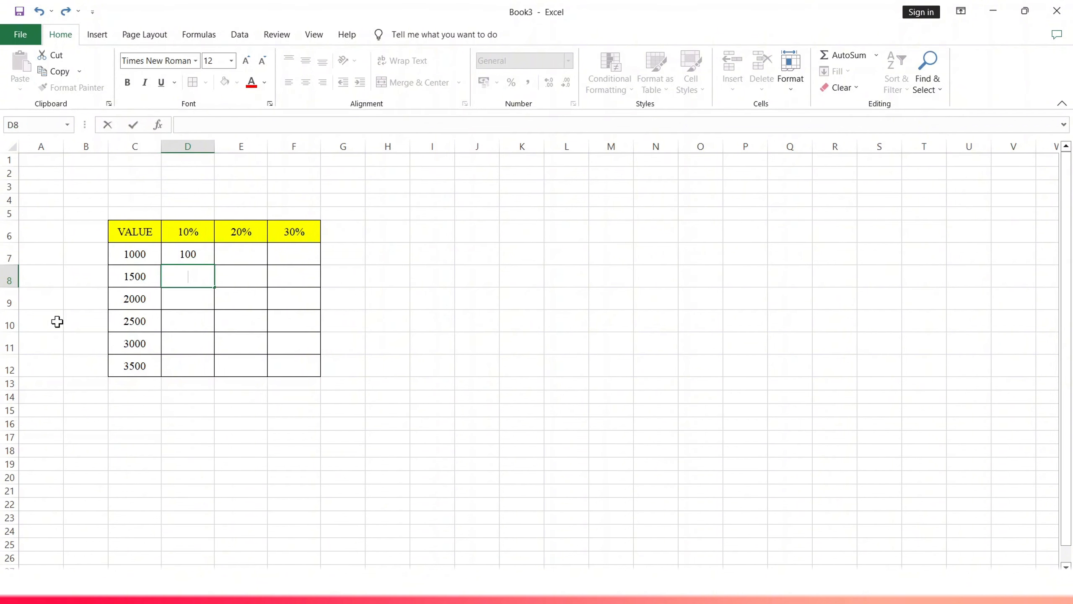
pyautogui.write('=')
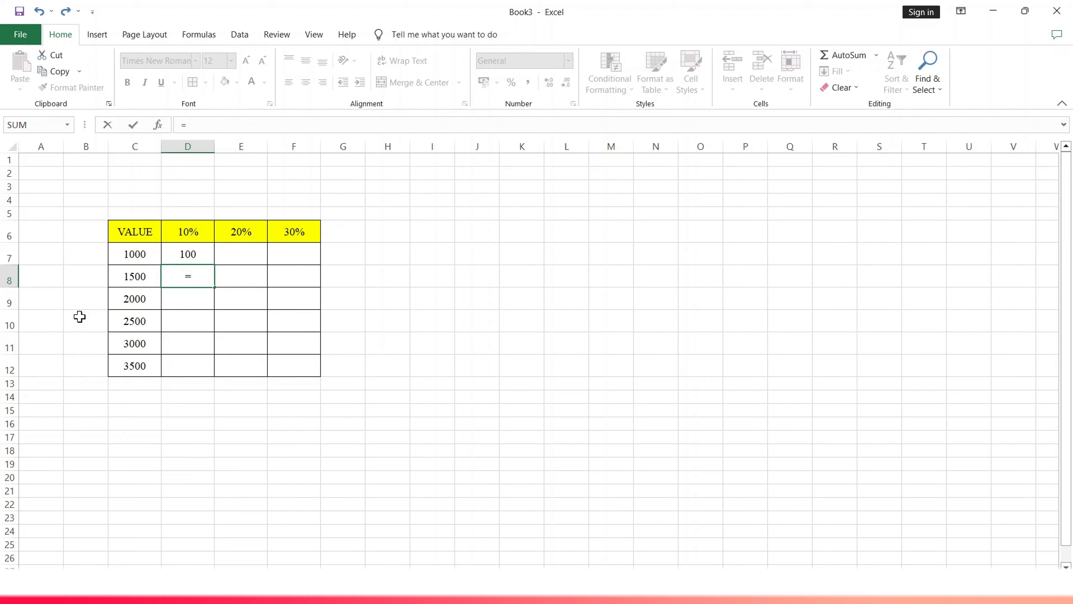
pyautogui.write('10%*')
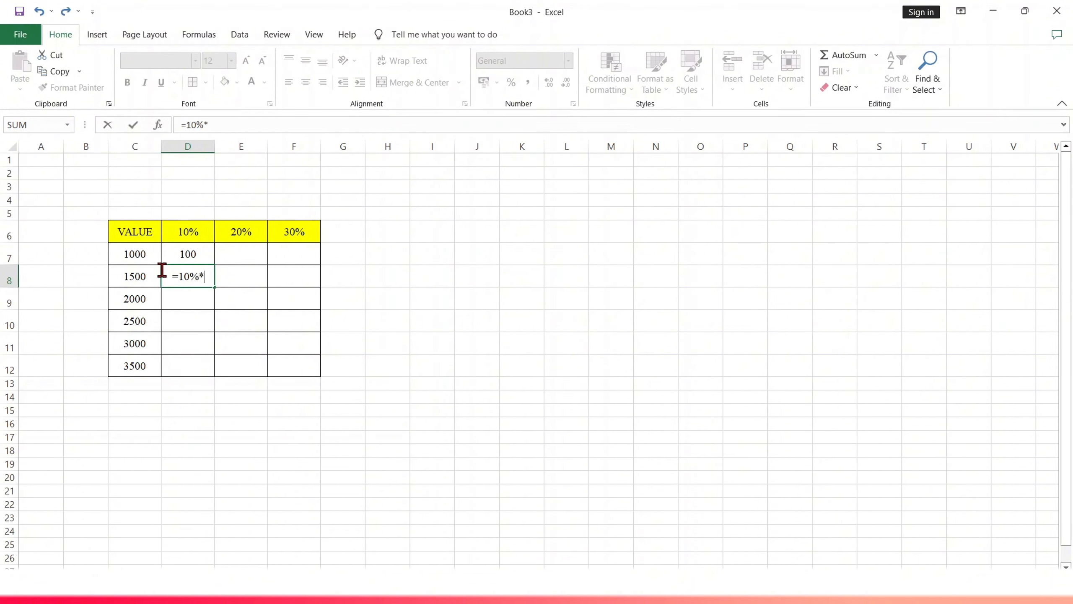
pyautogui.click(121, 273)
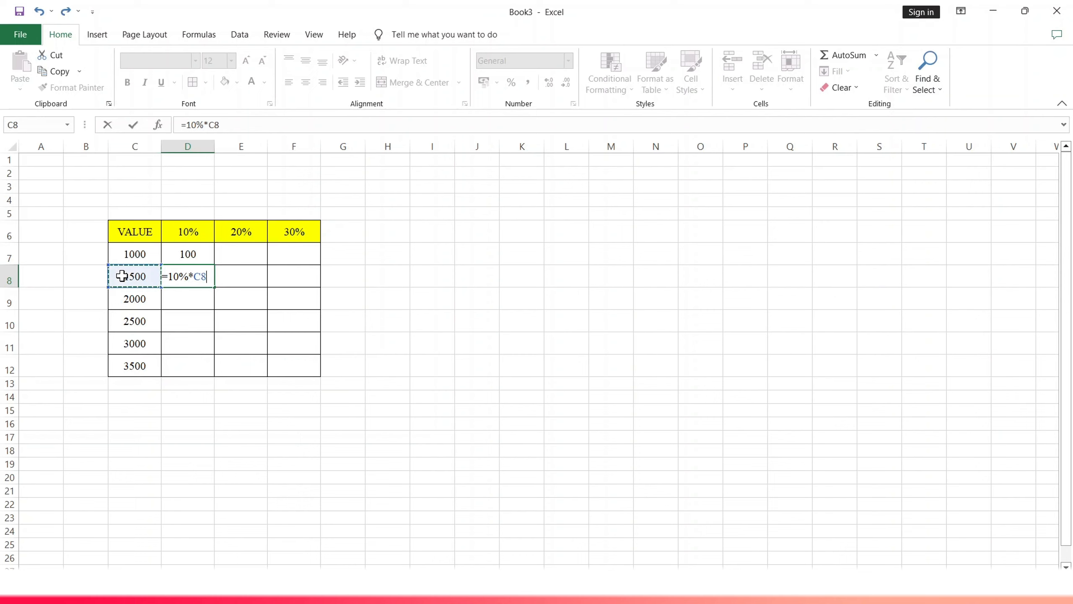
pyautogui.press('Return')
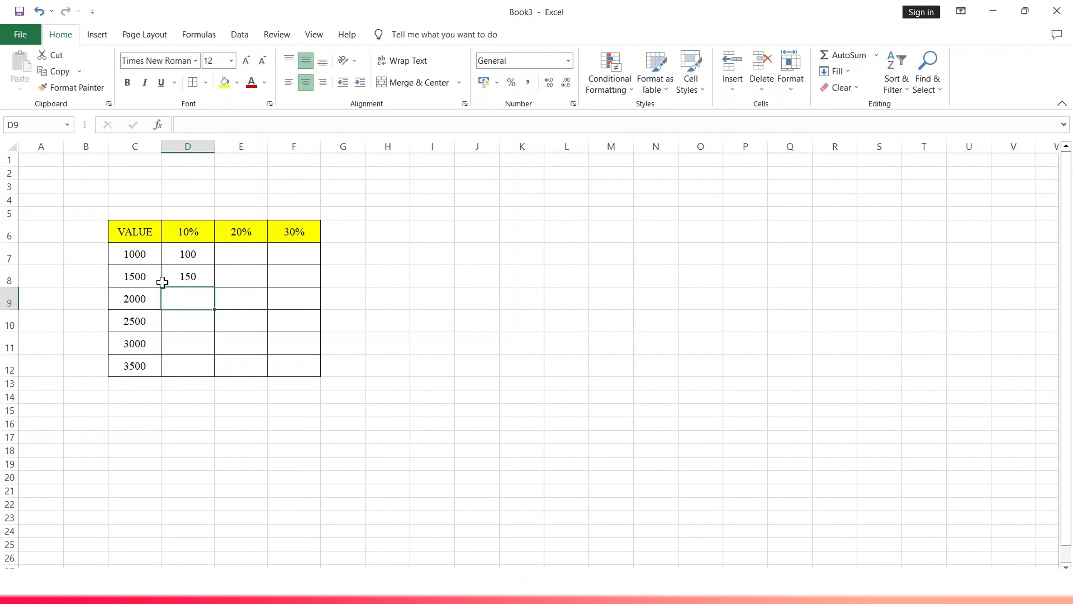
pyautogui.moveTo(186, 254); pyautogui.dragTo(210, 378)
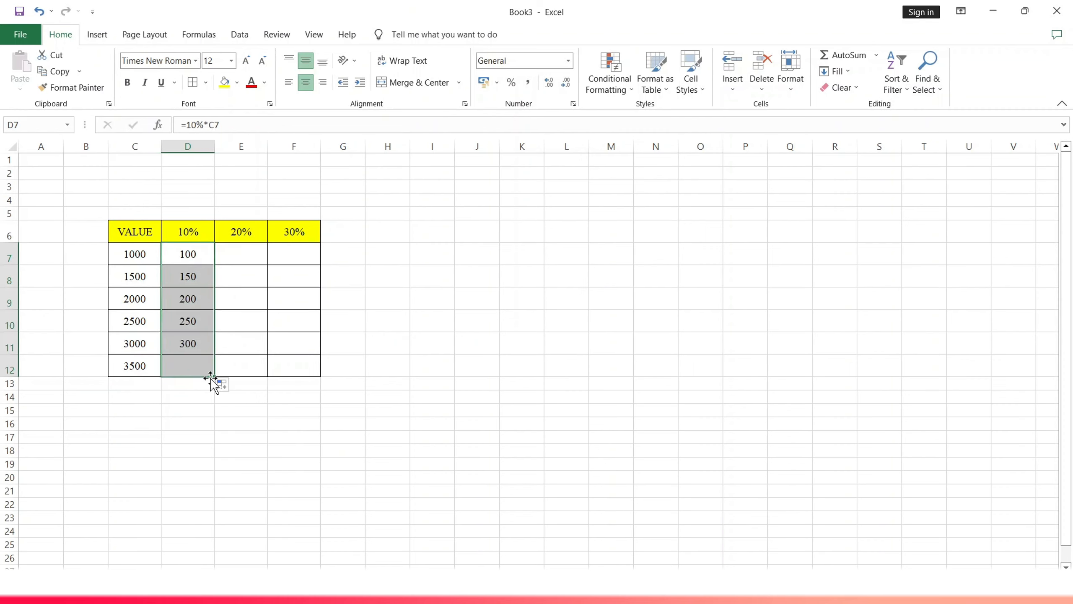
pyautogui.click(185, 294)
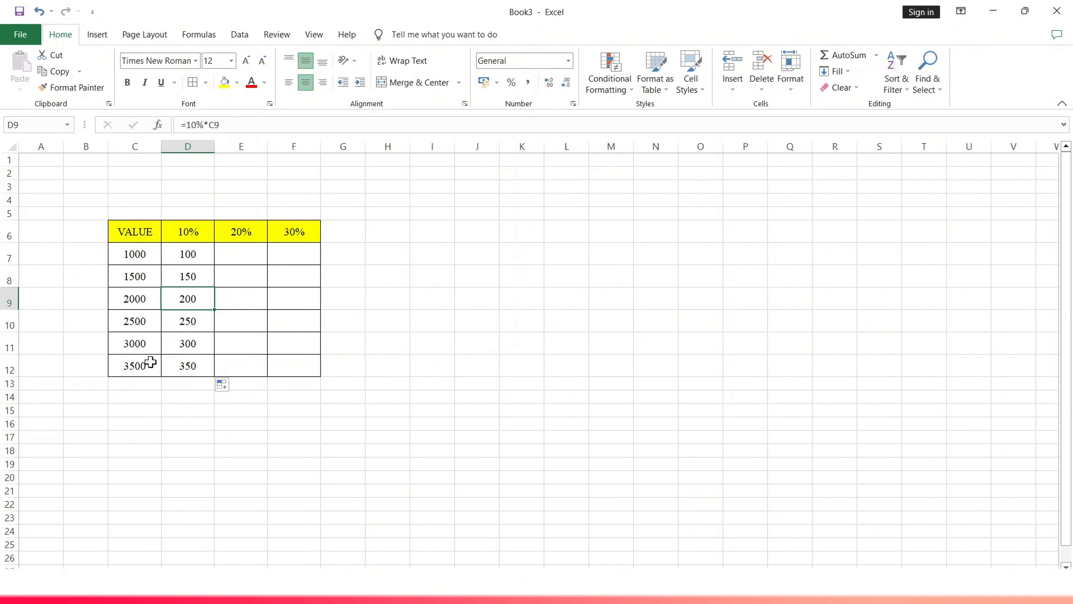
# Enter the formula =20%*C7 in cell E7 to calculate 20% of the value 1000.
pyautogui.click(241, 249)
pyautogui.doubleClick(242, 249)
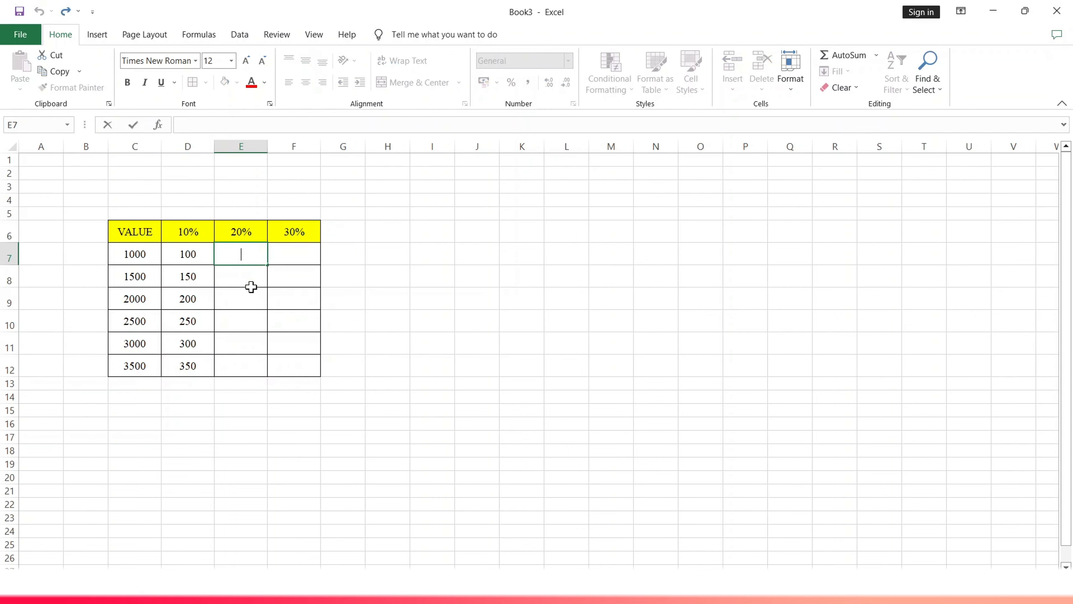
pyautogui.write('=')
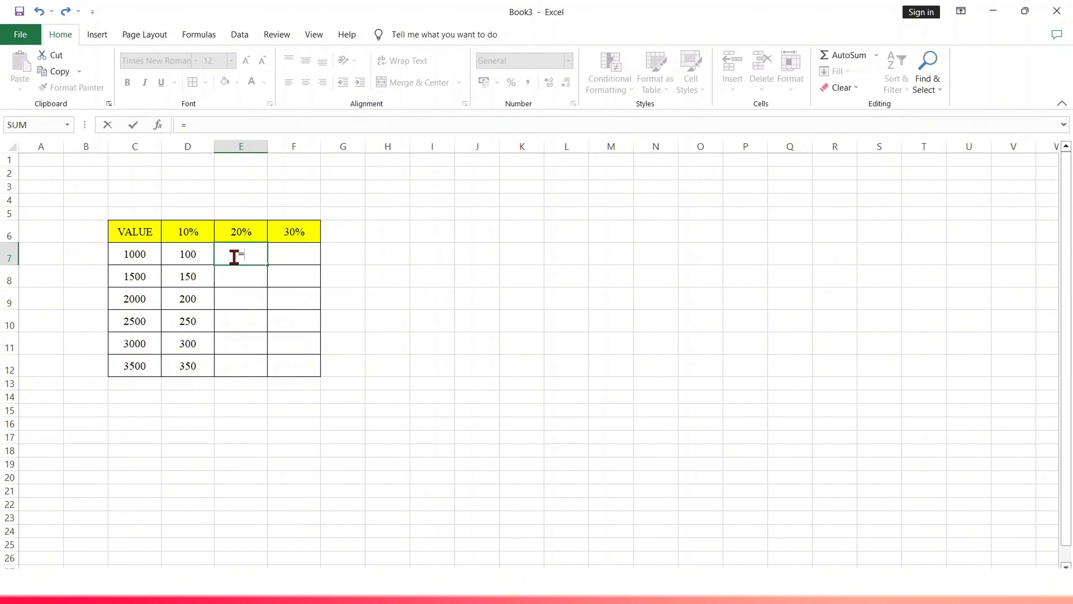
pyautogui.write('20%*')
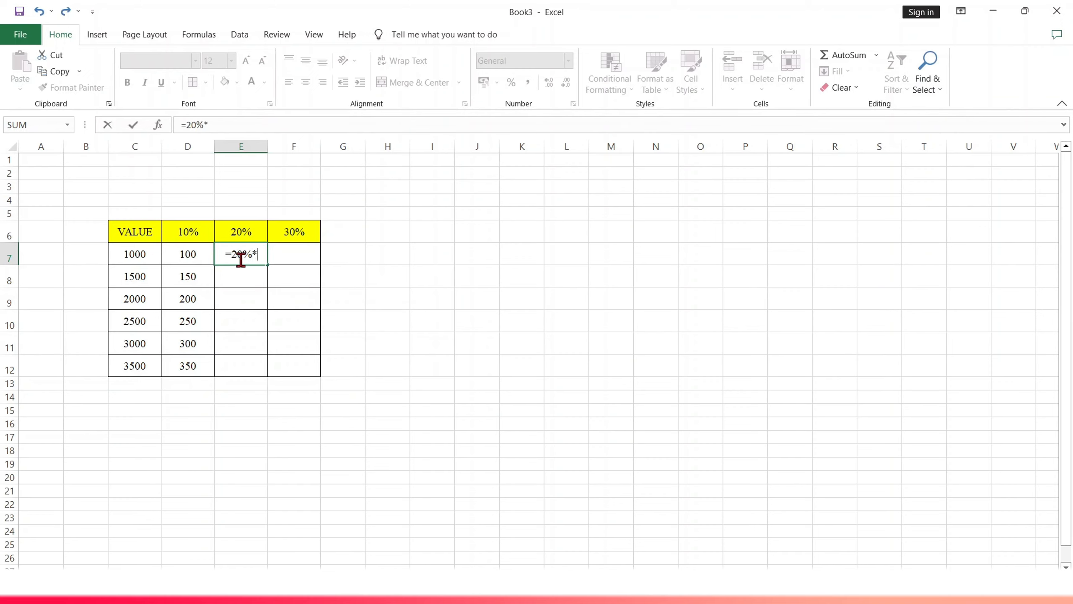
pyautogui.click(138, 255)
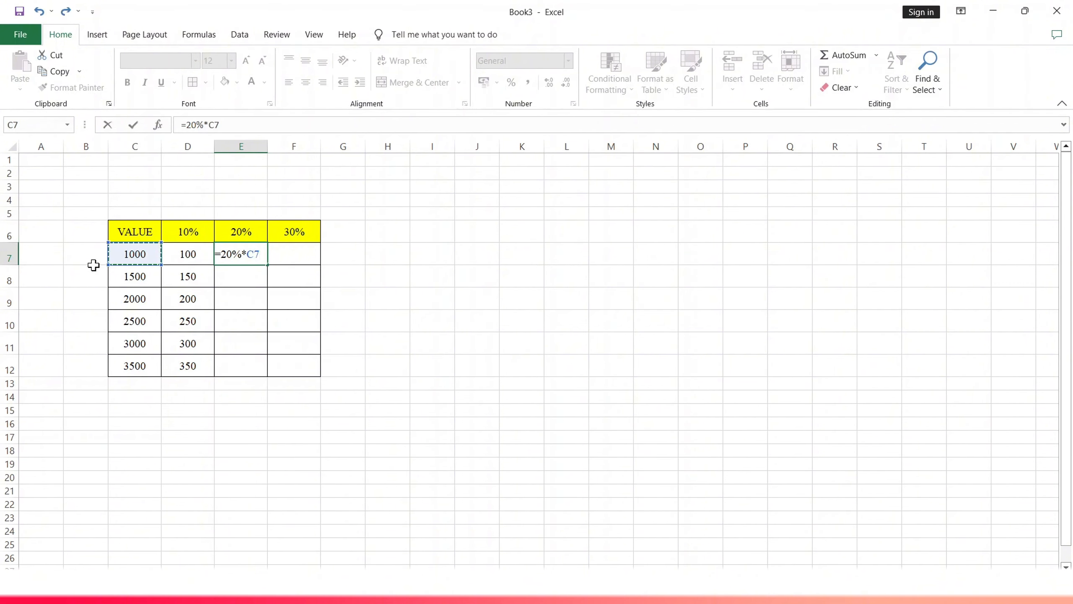
pyautogui.press('Return')
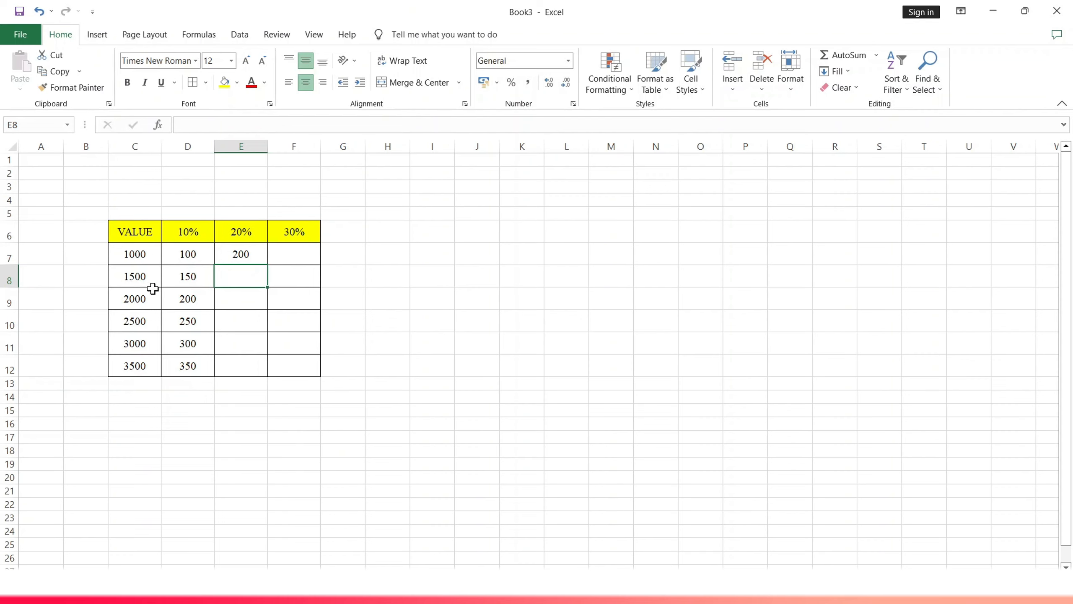
# Enter =20%*C8 in cell E8, and fill the 20% formula from E7 down through E12.
pyautogui.write('=')
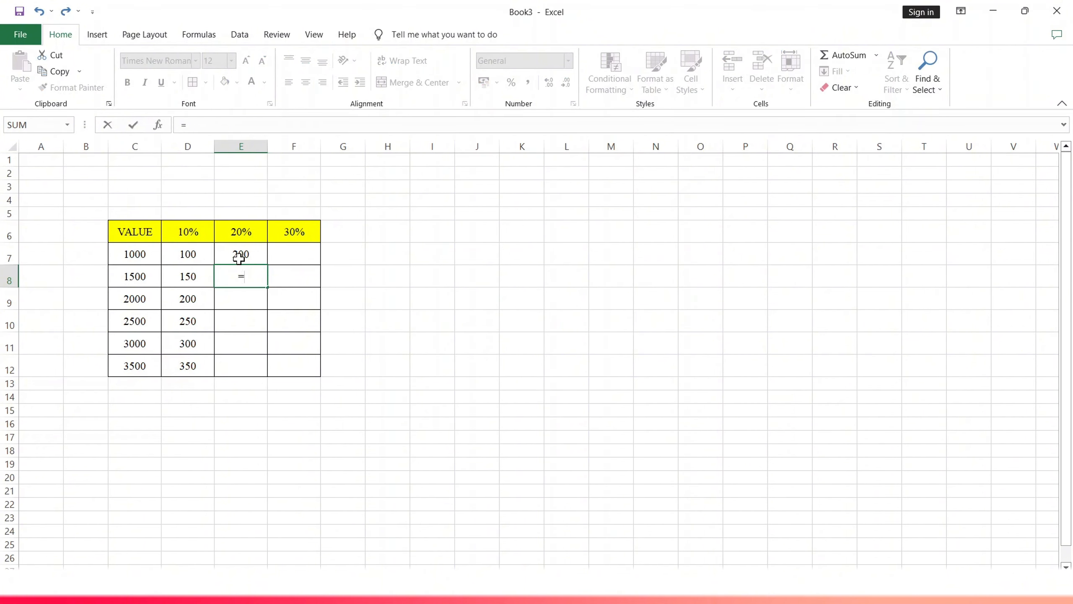
pyautogui.write('20%*')
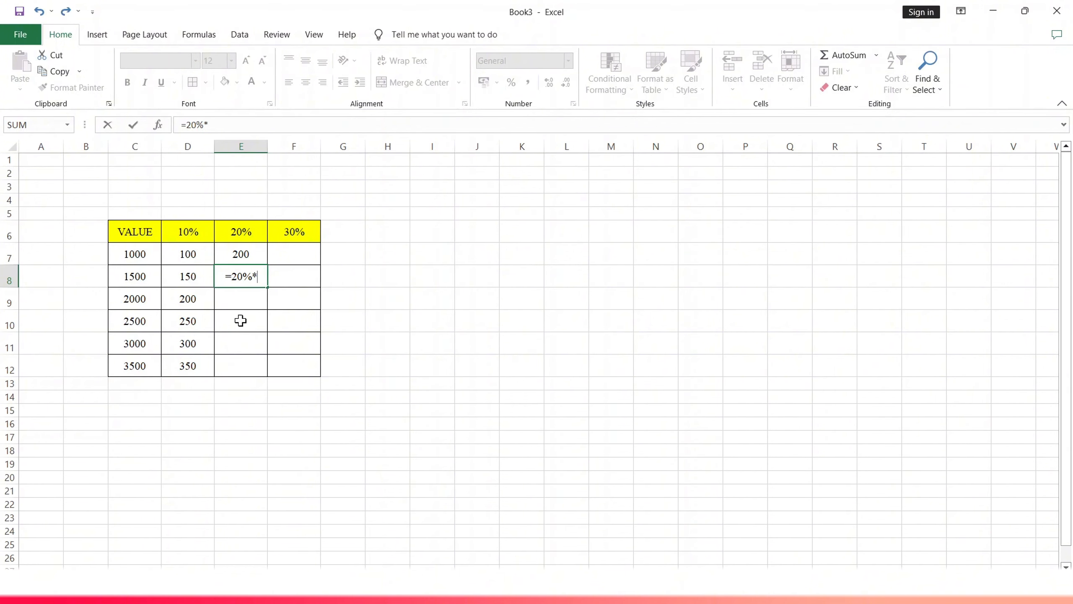
pyautogui.click(144, 273)
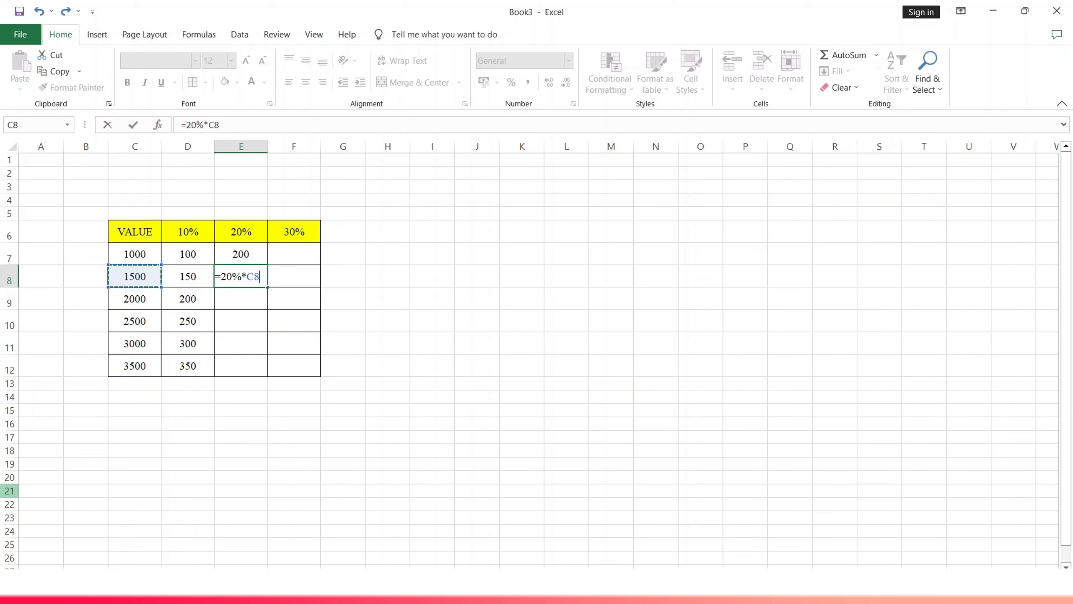
pyautogui.press('Return')
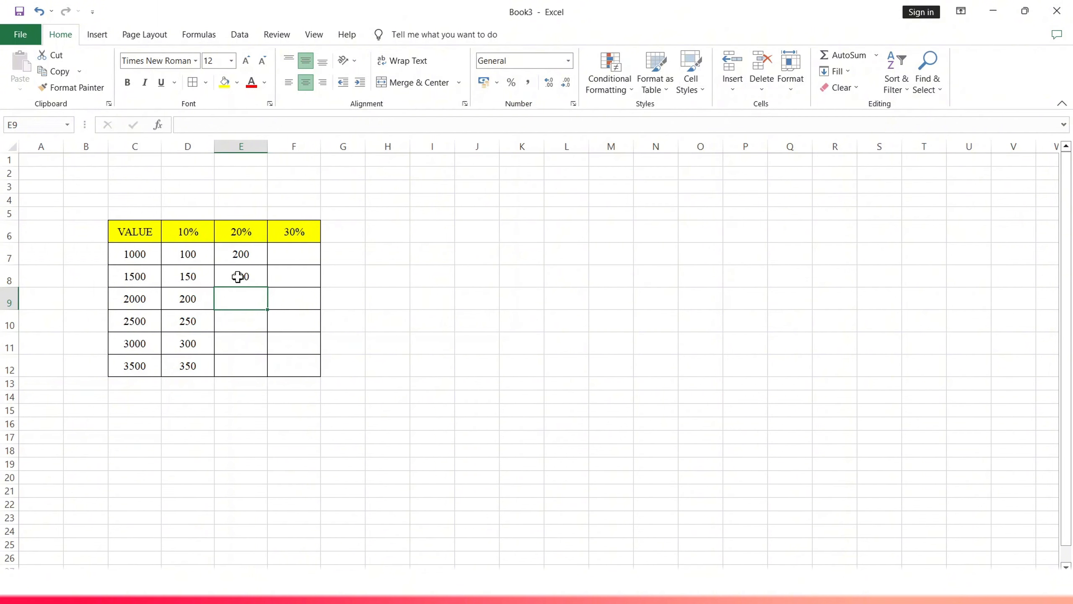
pyautogui.click(240, 254)
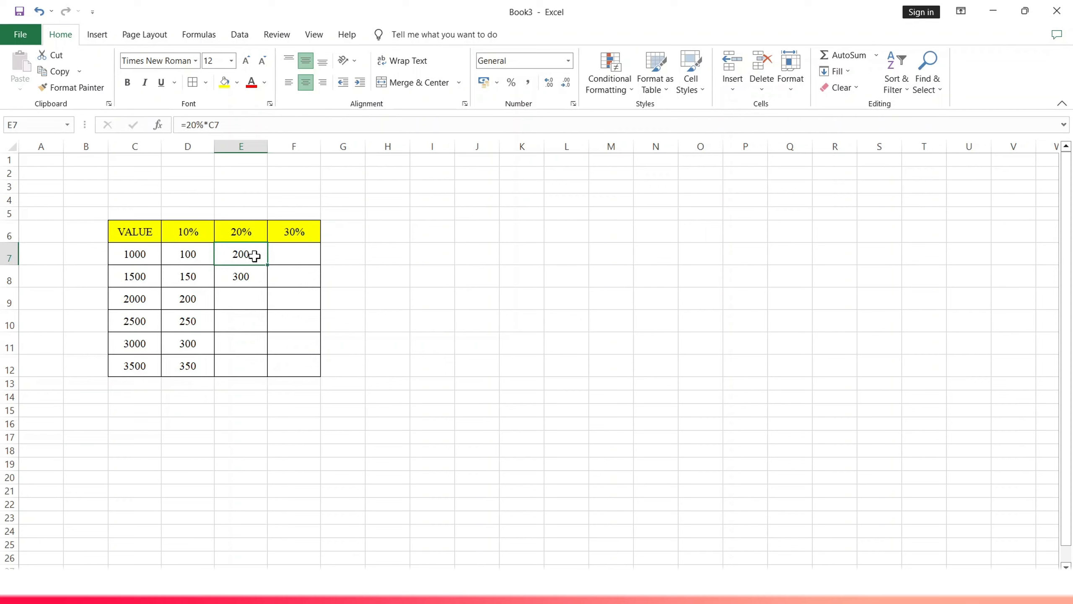
pyautogui.moveTo(231, 259)
pyautogui.mouseDown()
pyautogui.moveTo(268, 314)
pyautogui.moveTo(269, 376)
pyautogui.mouseUp()
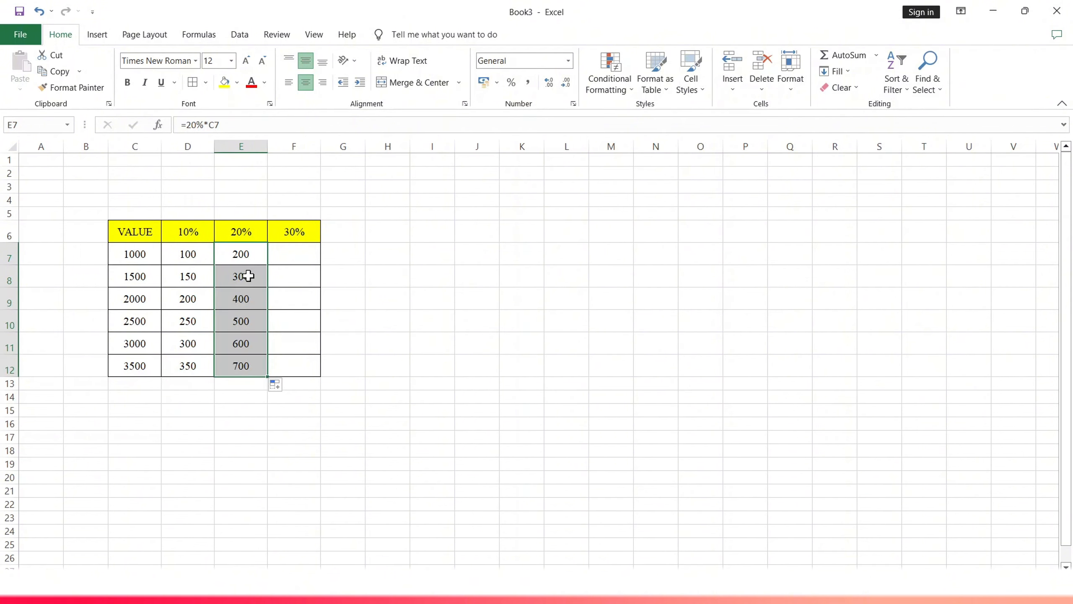
pyautogui.click(259, 337)
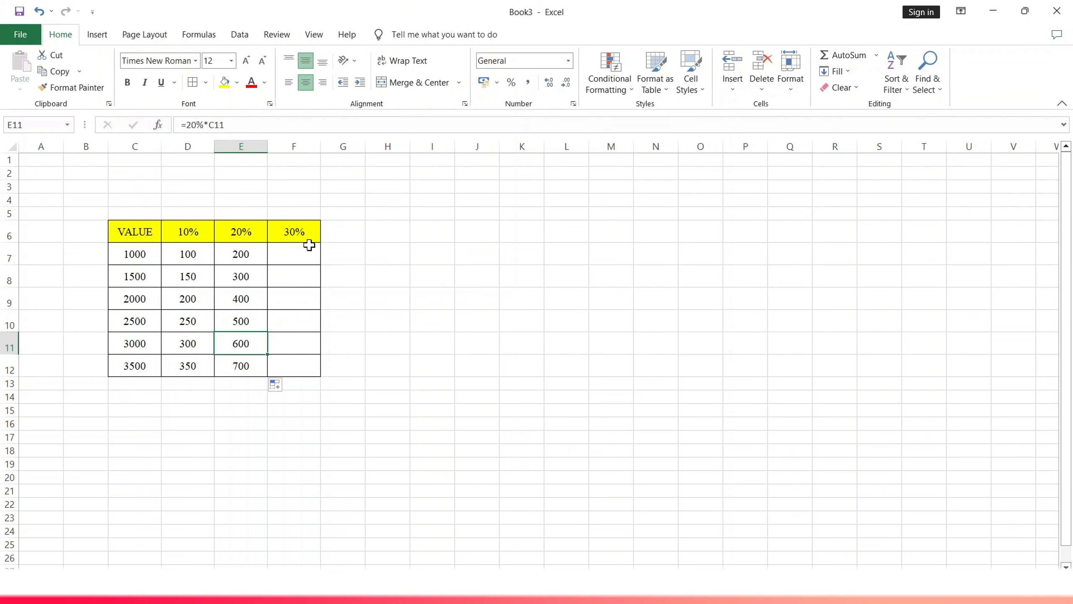
# Enter the formula =30%*C7 in cell F7 to calculate 30% of the value 1000.
pyautogui.doubleClick(290, 254)
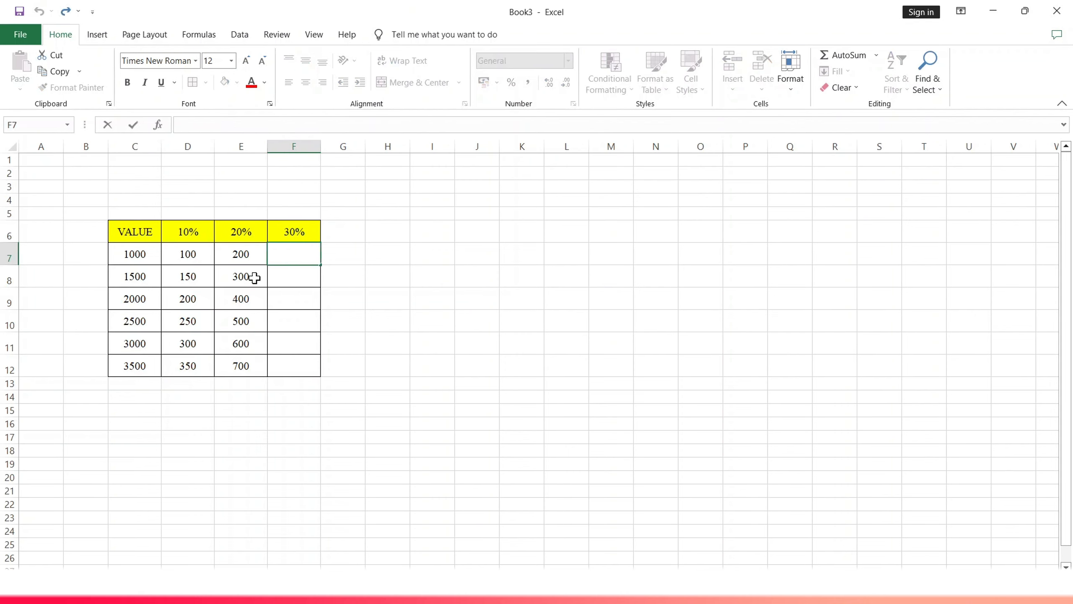
pyautogui.write('=')
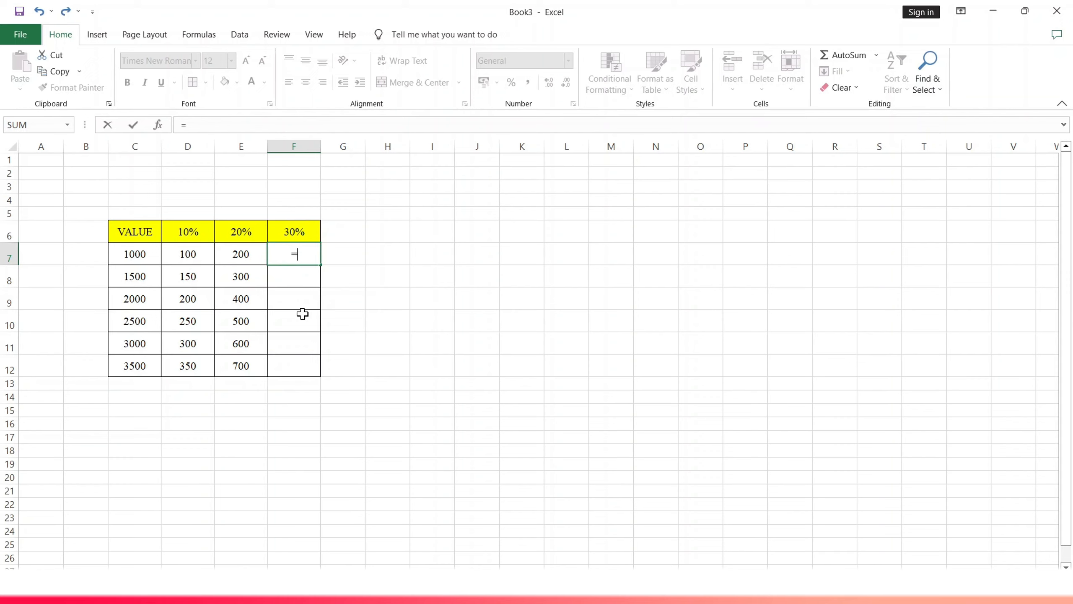
pyautogui.write('30%*')
pyautogui.click(136, 257)
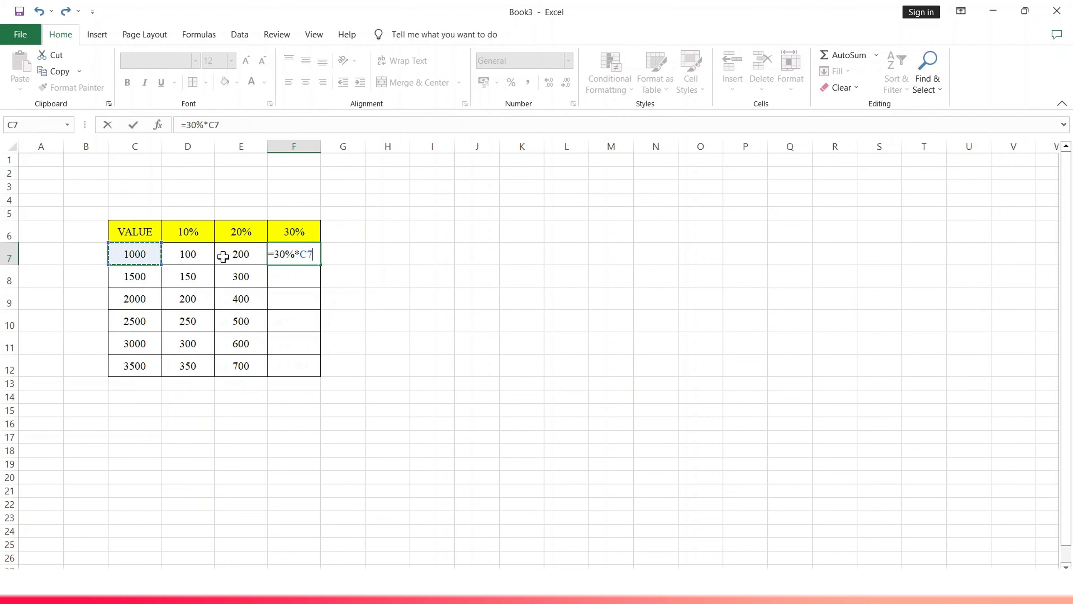
pyautogui.press('Return')
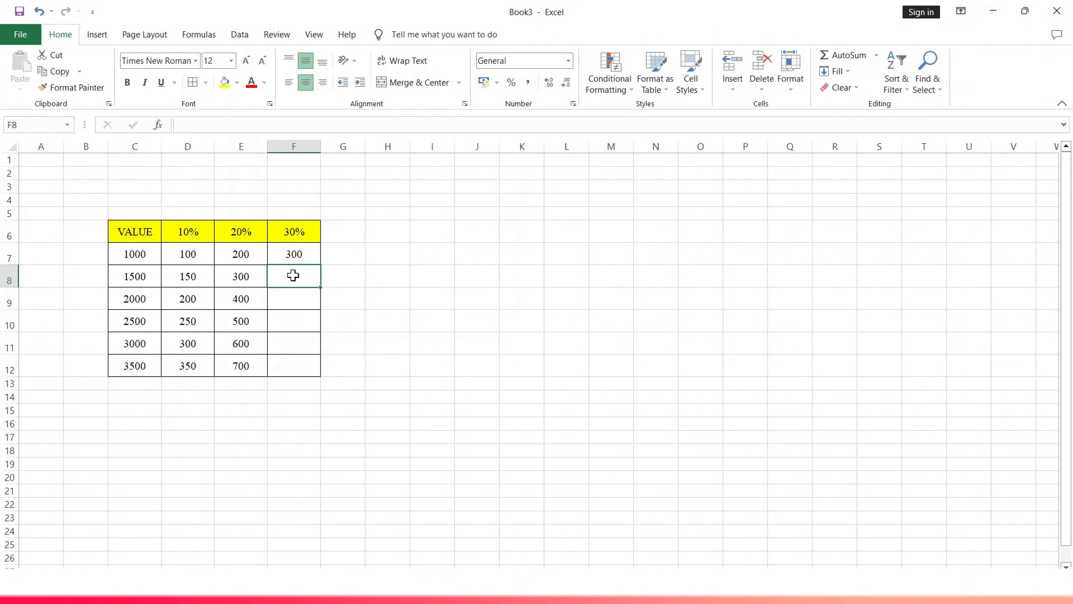
# Enter =30%*C8 in cell F8, and fill the 30% formula from F7 down through F12.
pyautogui.write('=')
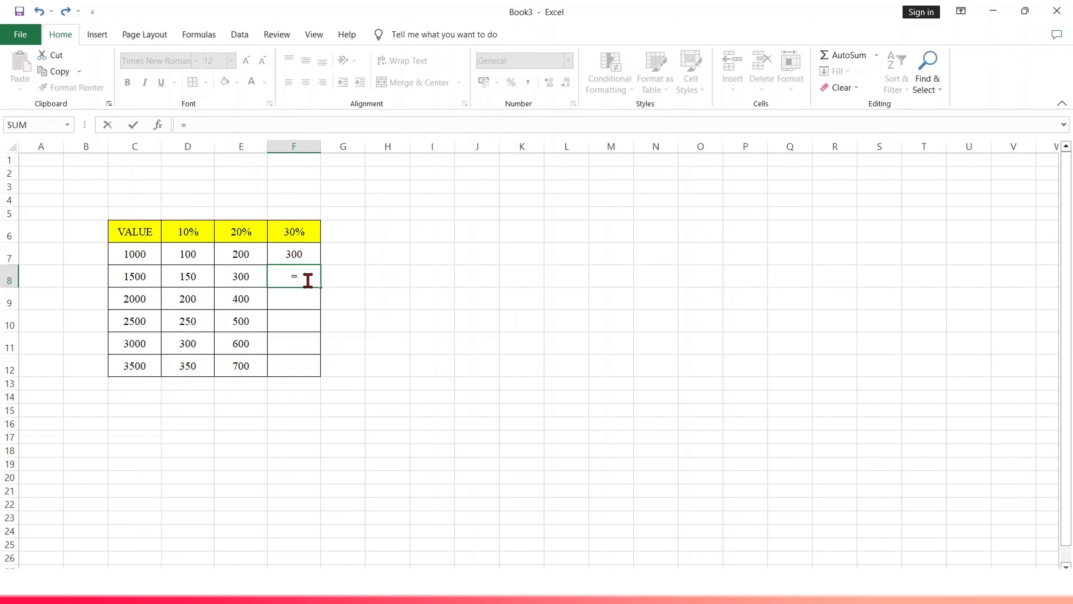
pyautogui.write('30%*')
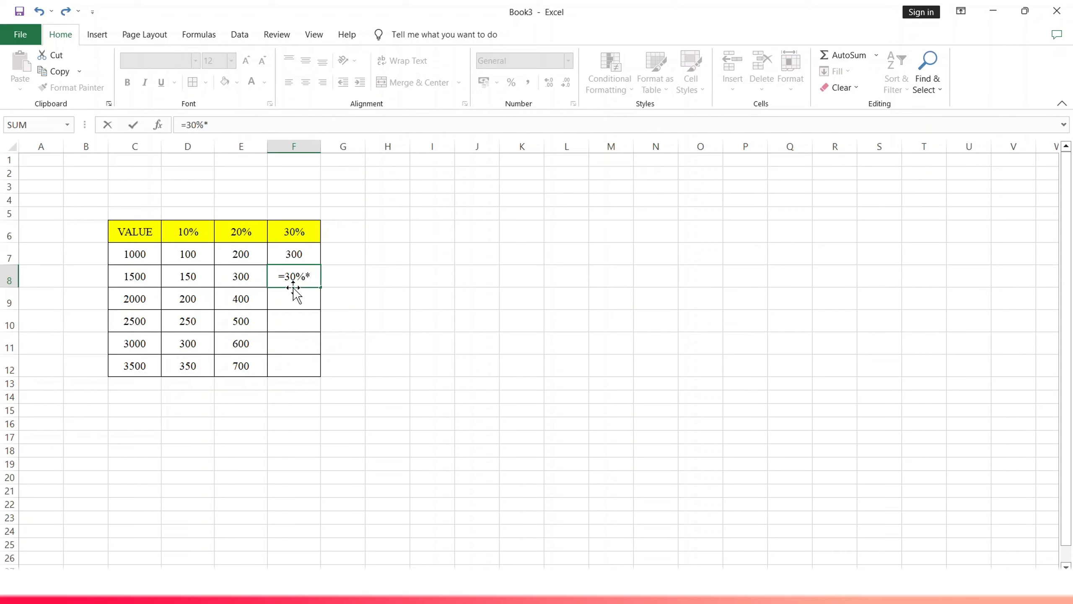
pyautogui.click(142, 286)
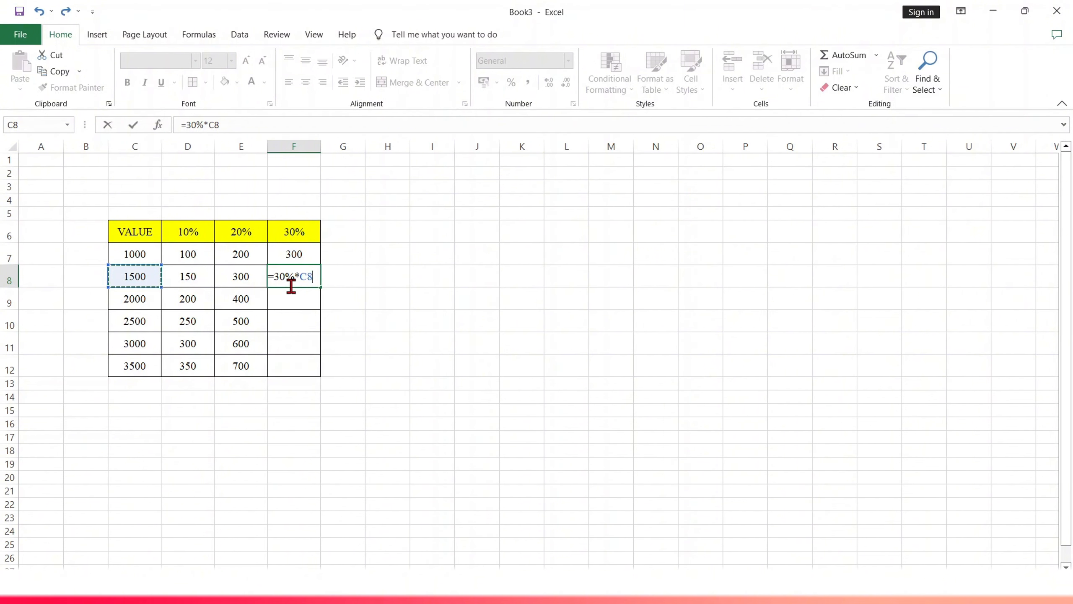
pyautogui.press('Return')
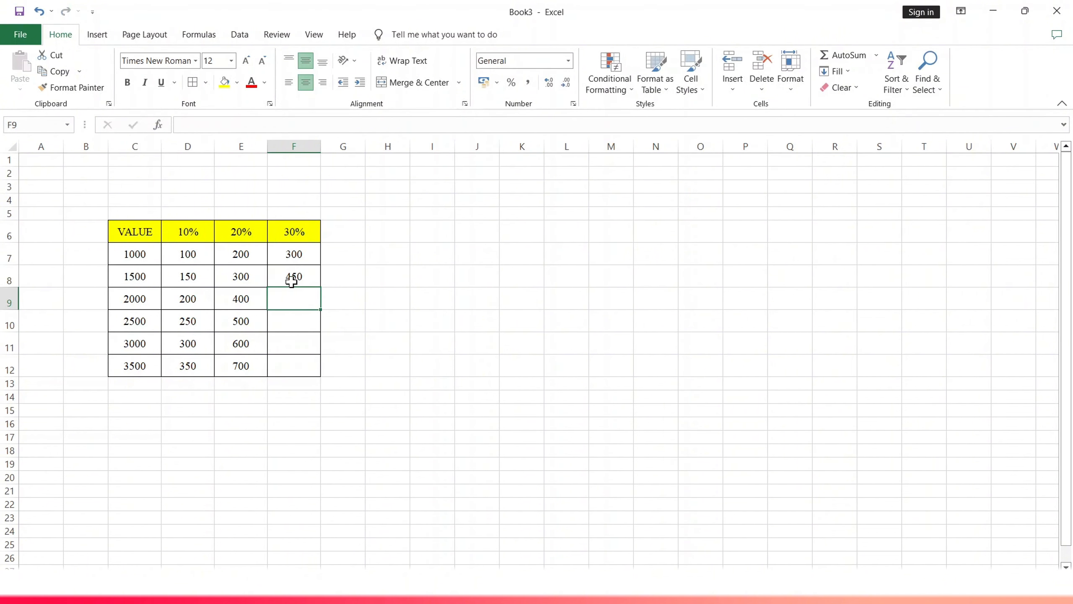
pyautogui.click(301, 253)
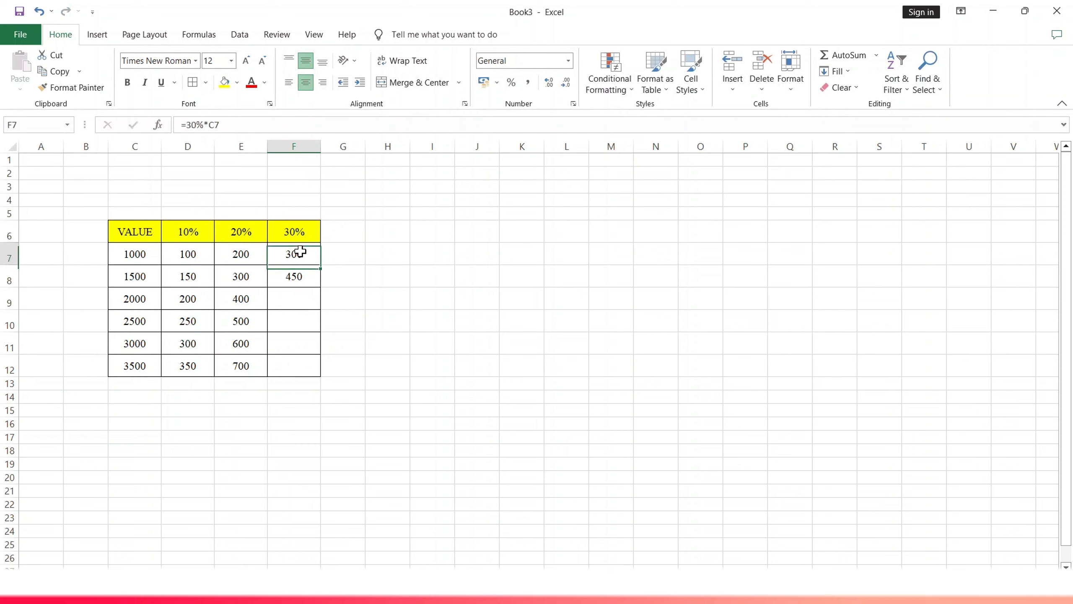
pyautogui.moveTo(303, 259); pyautogui.dragTo(320, 376)
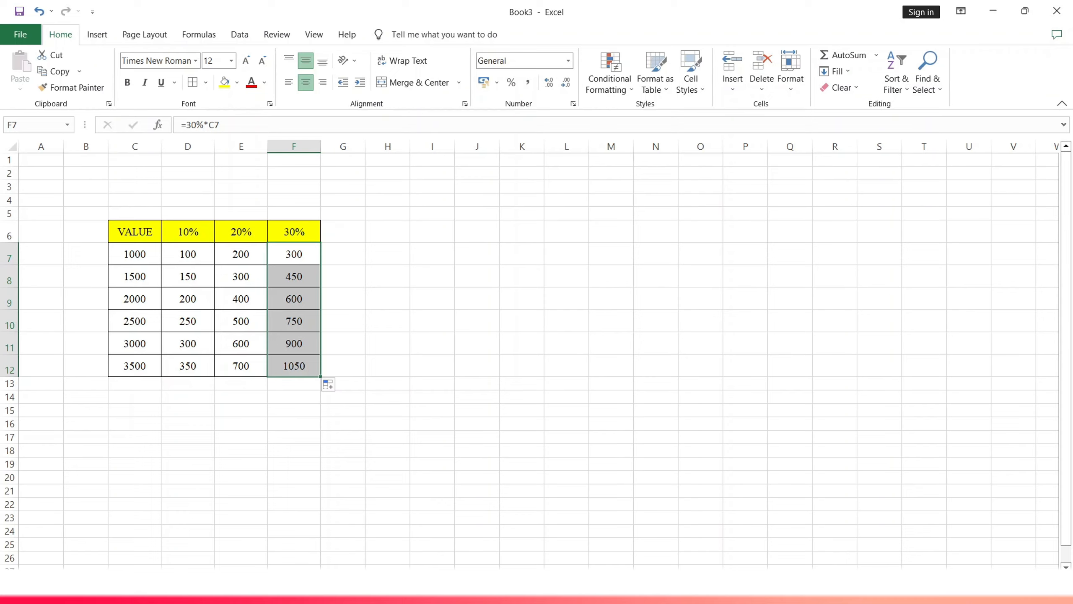
pyautogui.moveTo(288, 598)
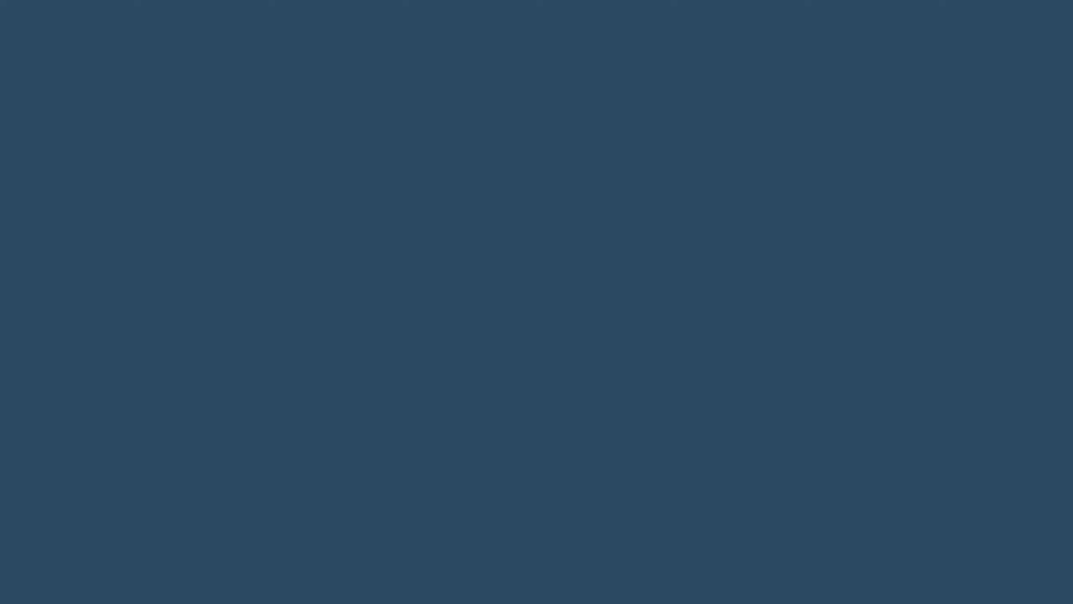